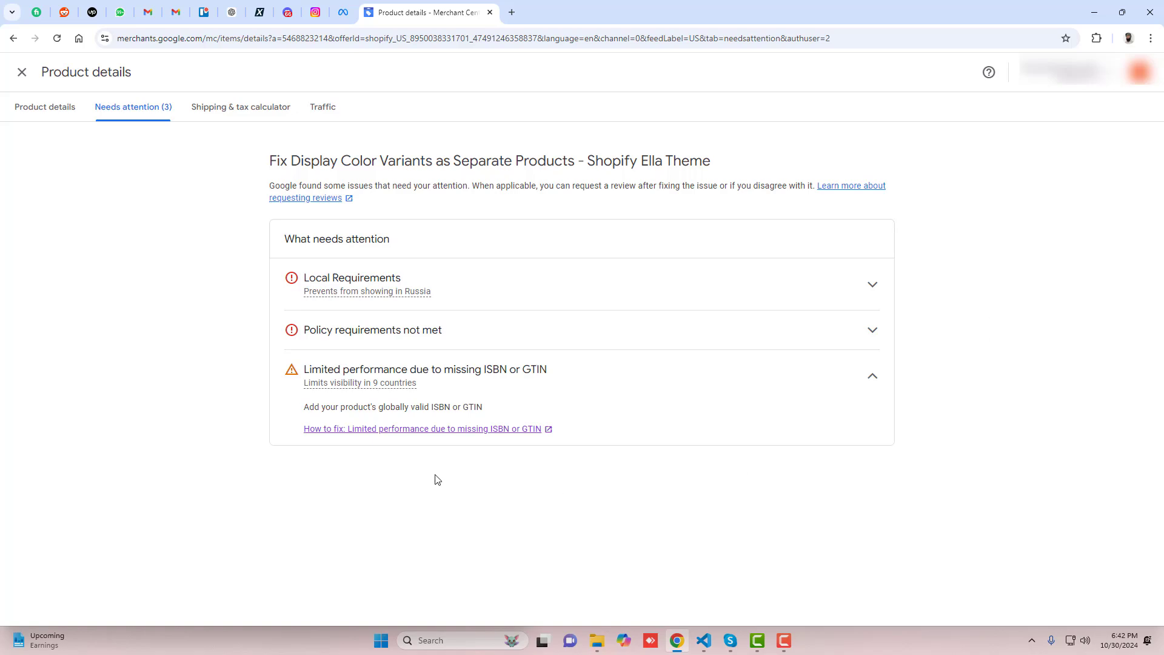
- Read the help article on limited performance due to missing ISBN or GTIN, then leave the product's issue details
click(370, 432)
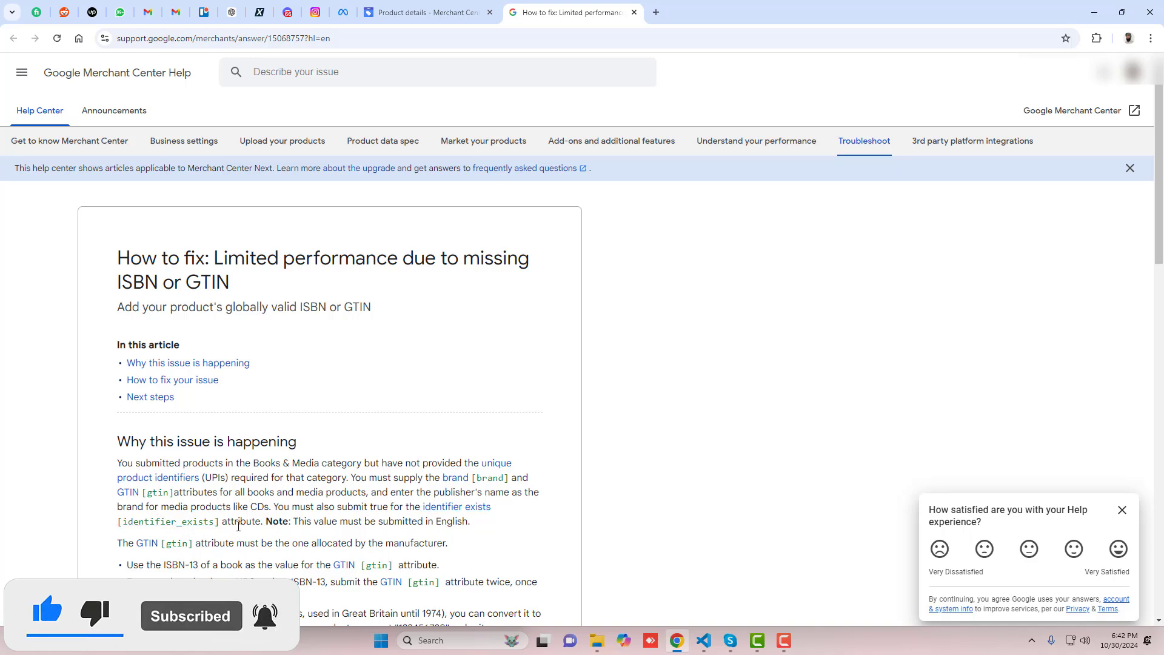
middle_click(565, 6)
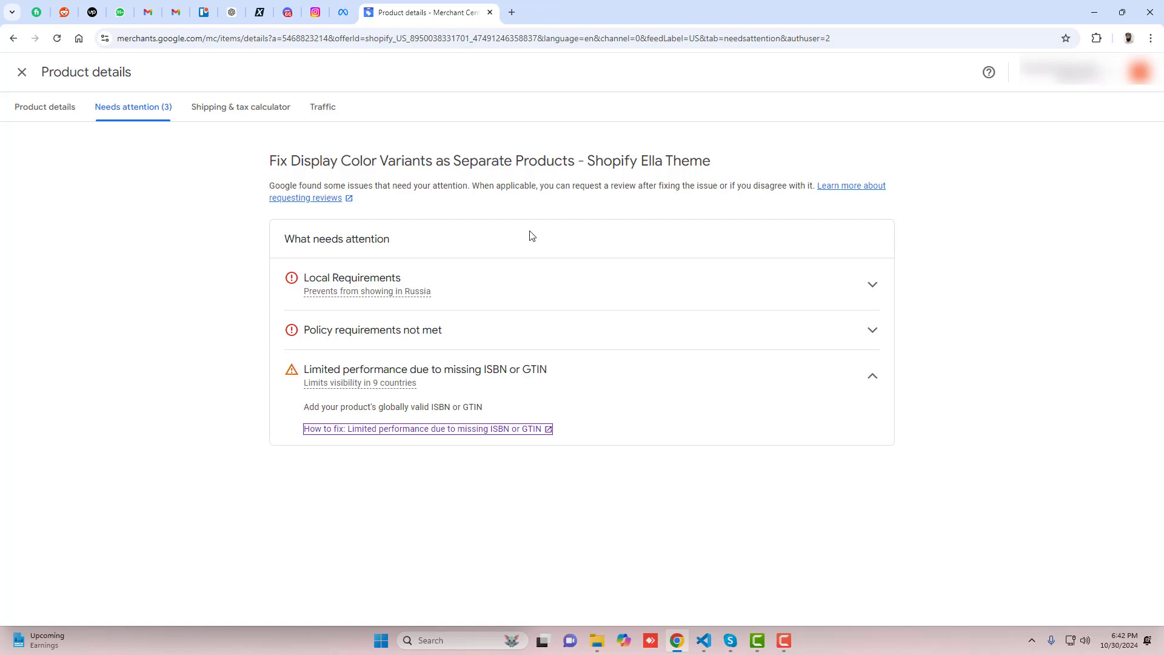
click(22, 72)
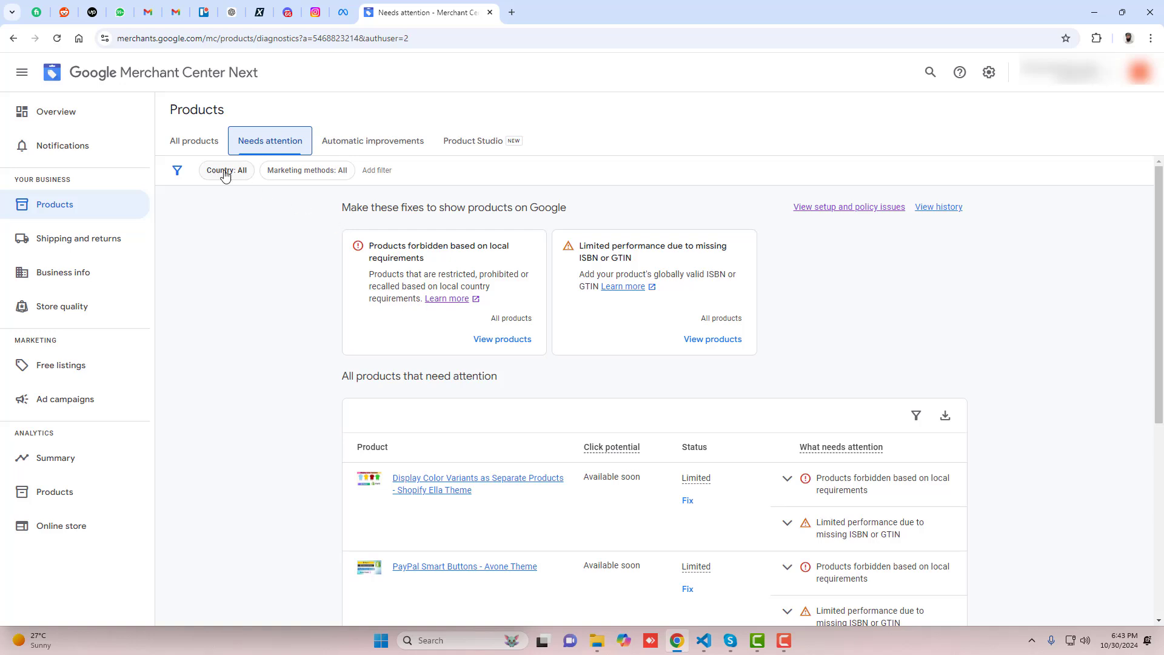
- Review the list of all products in the Merchant Center account
click(194, 141)
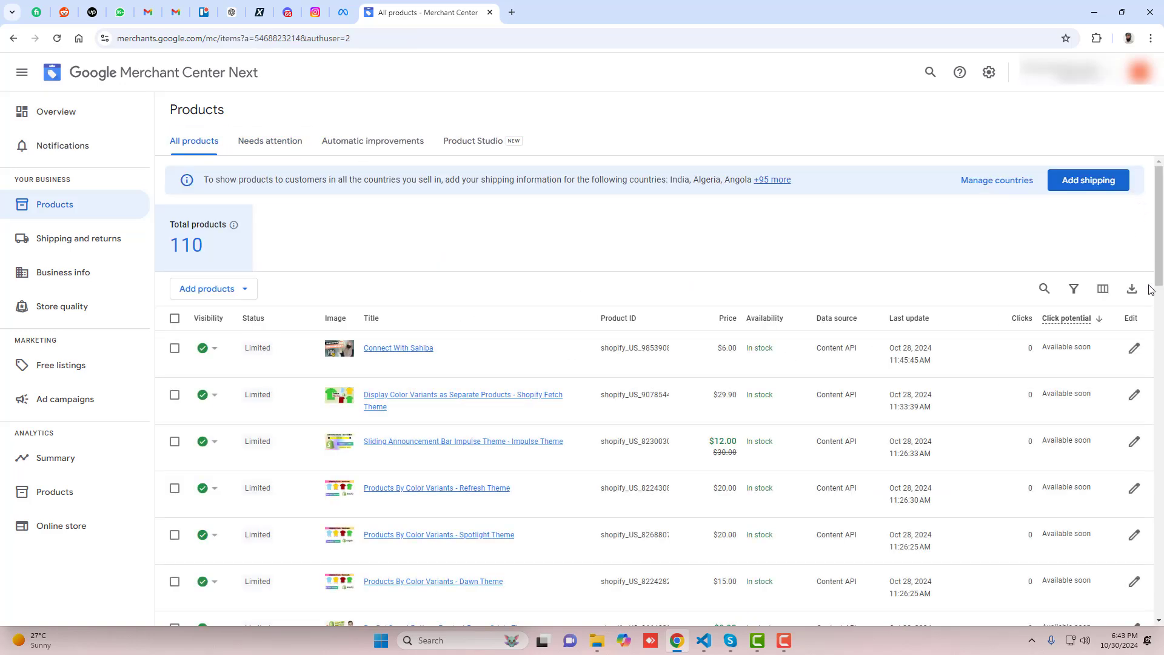
scroll(1007, 328, down, 4)
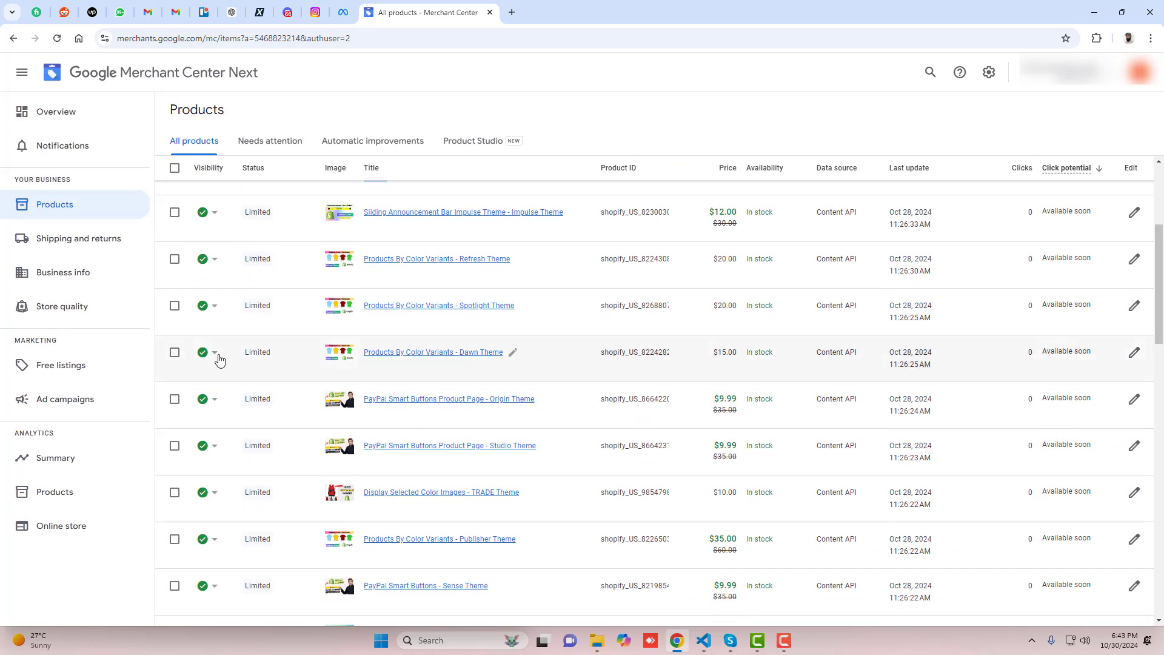
scroll(445, 338, up, 1)
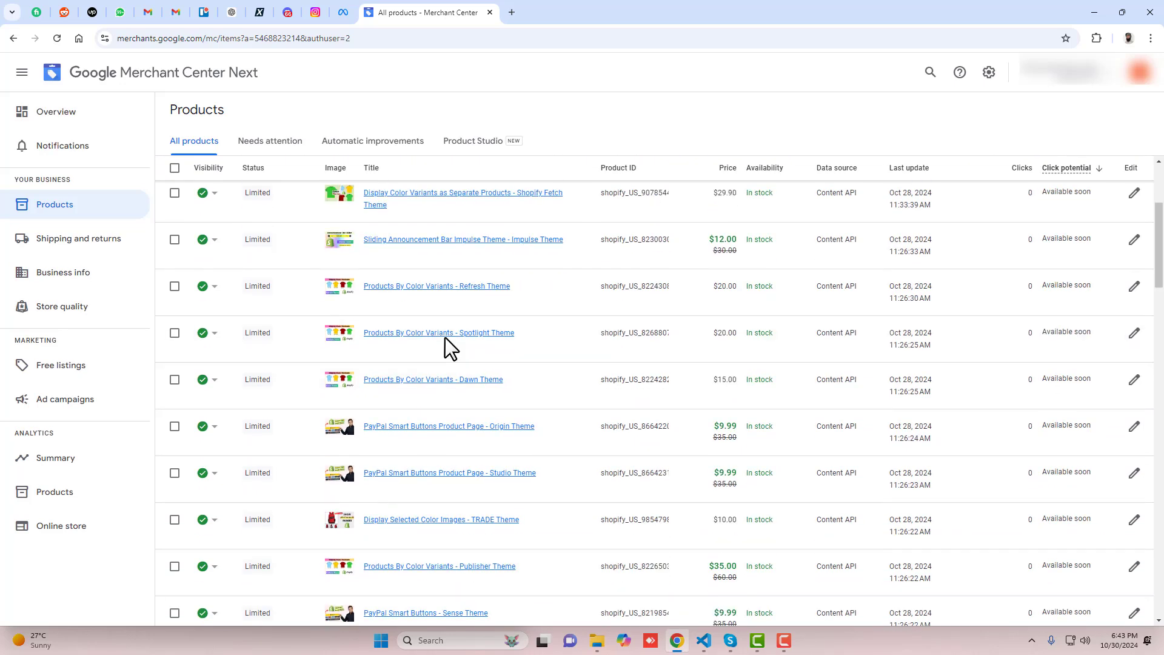
- Inspect the setup of the Content API product data source and return to the products page
click(988, 72)
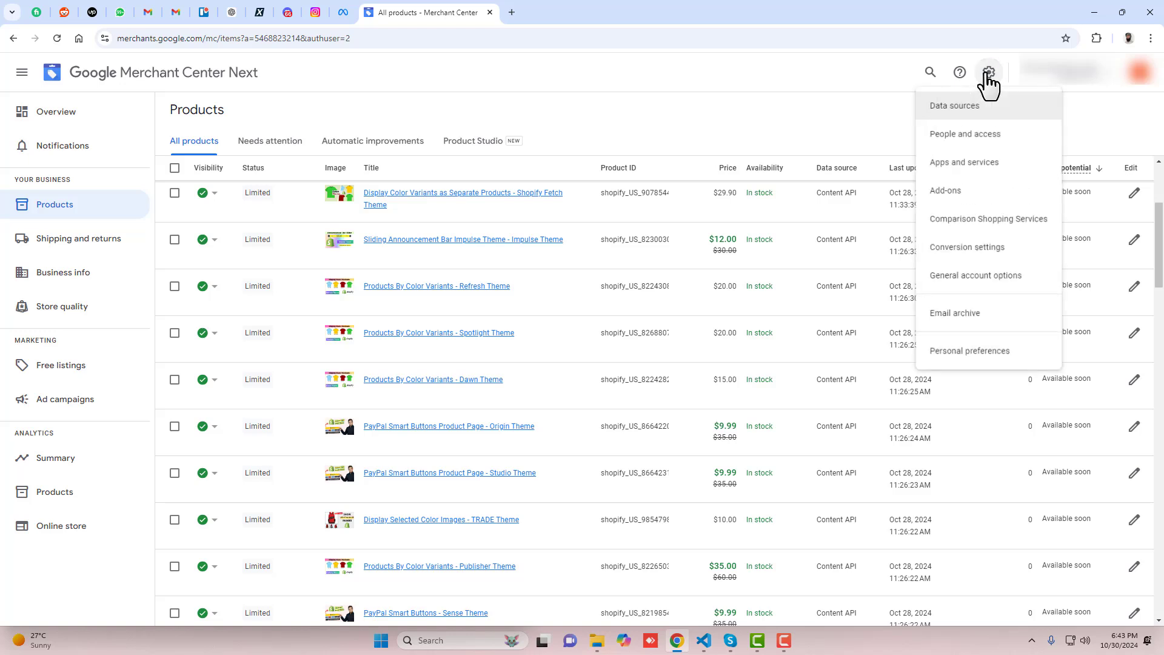
click(952, 107)
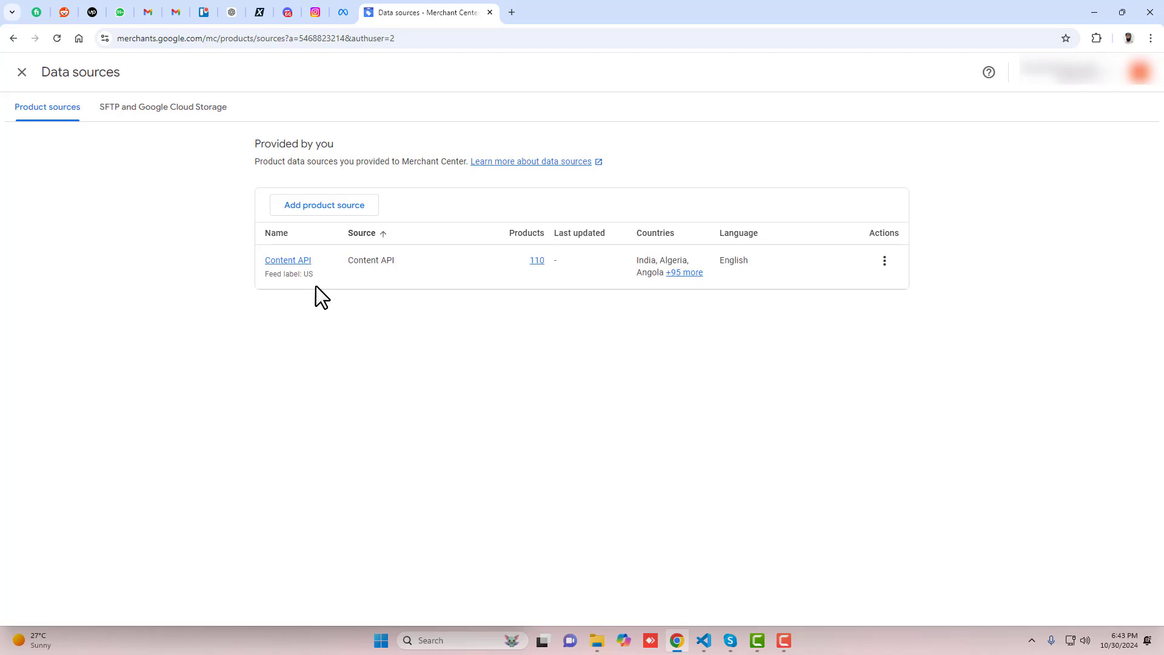
click(288, 260)
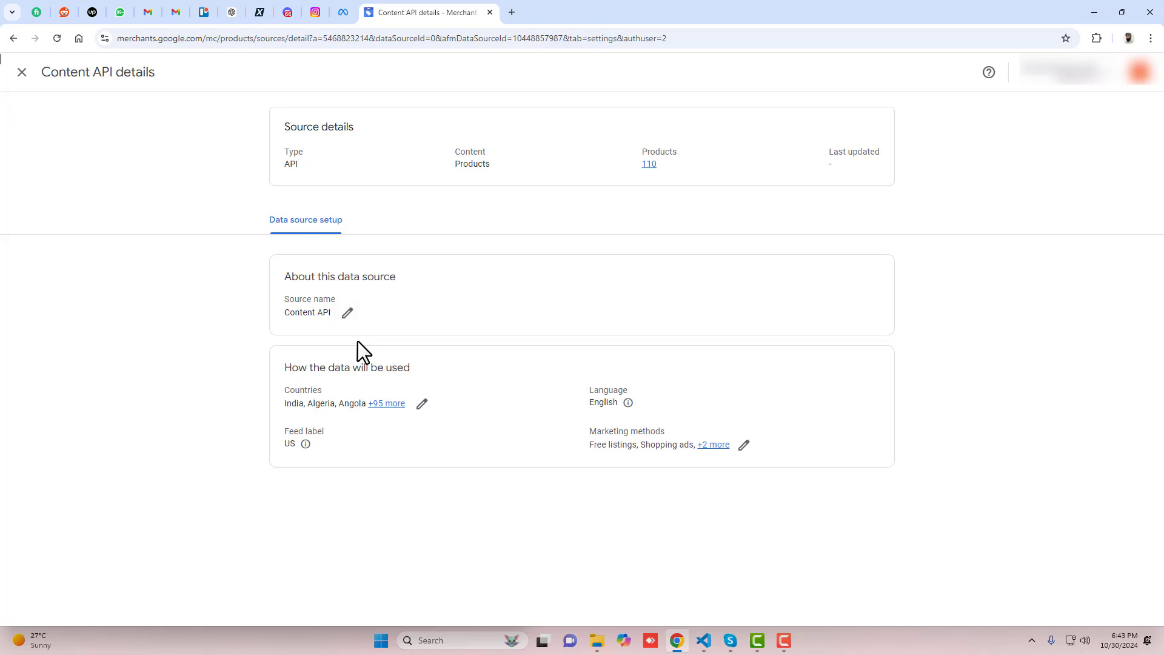
click(22, 78)
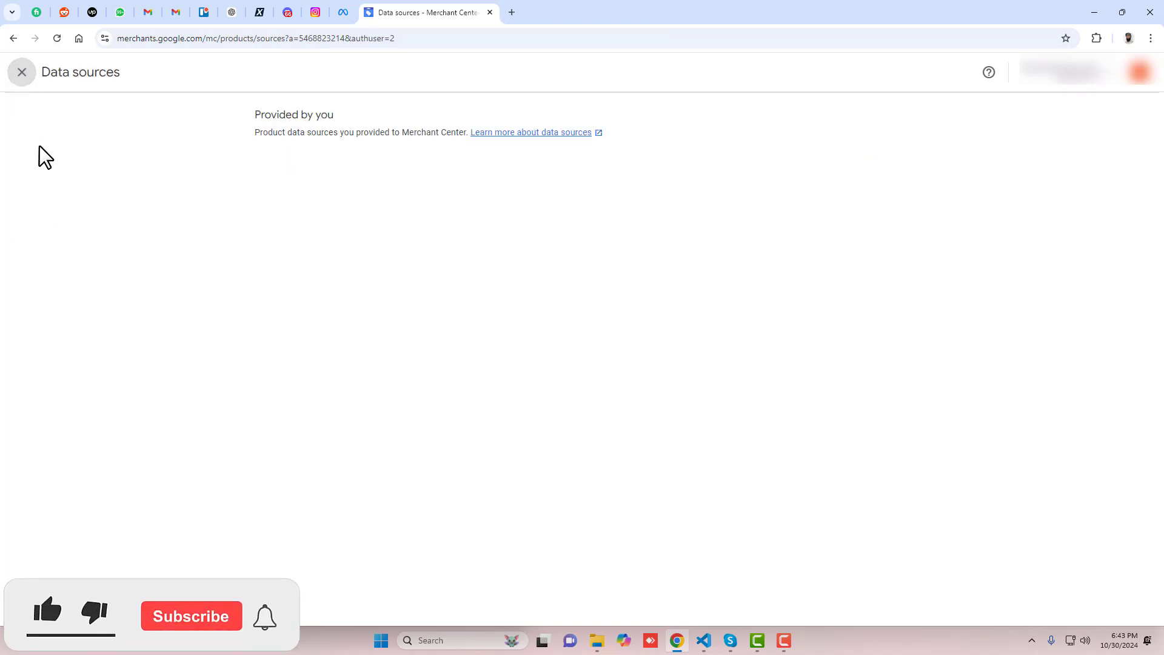
click(22, 74)
- Add the Advanced data source management add-on to the account
click(989, 72)
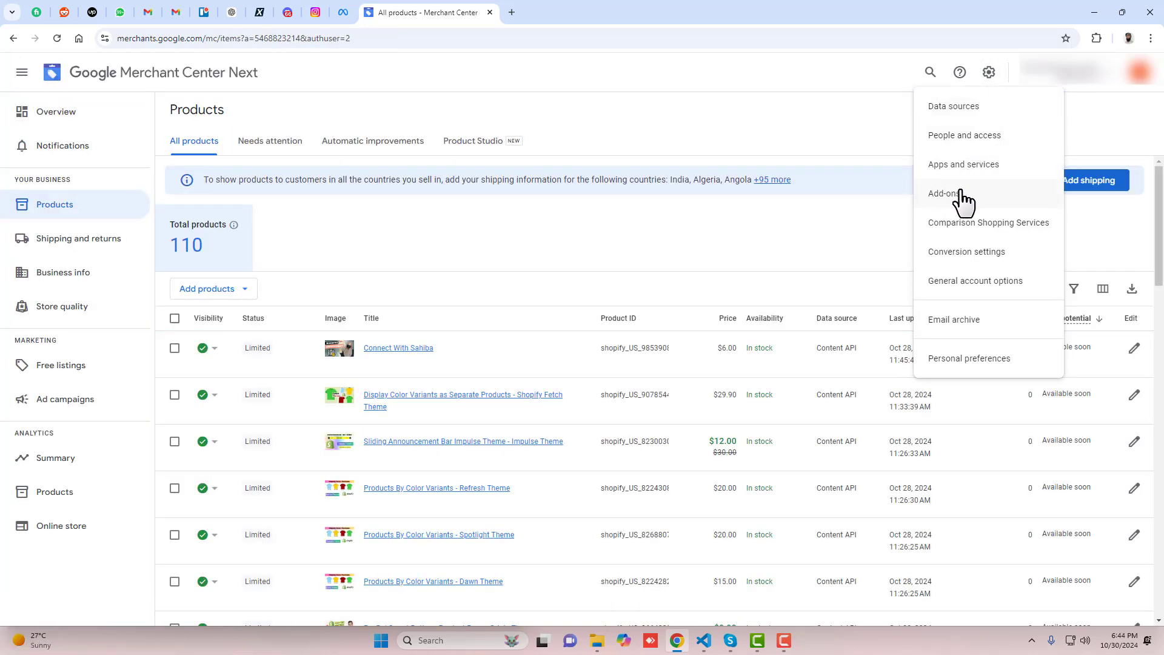
click(958, 192)
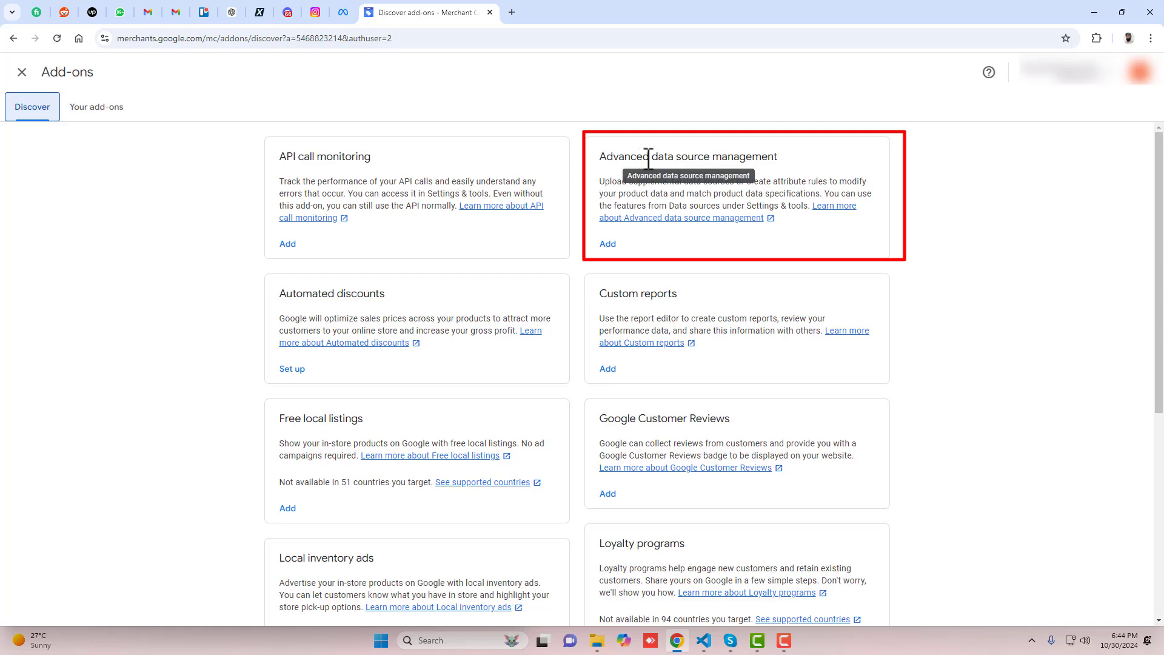
click(608, 245)
click(707, 372)
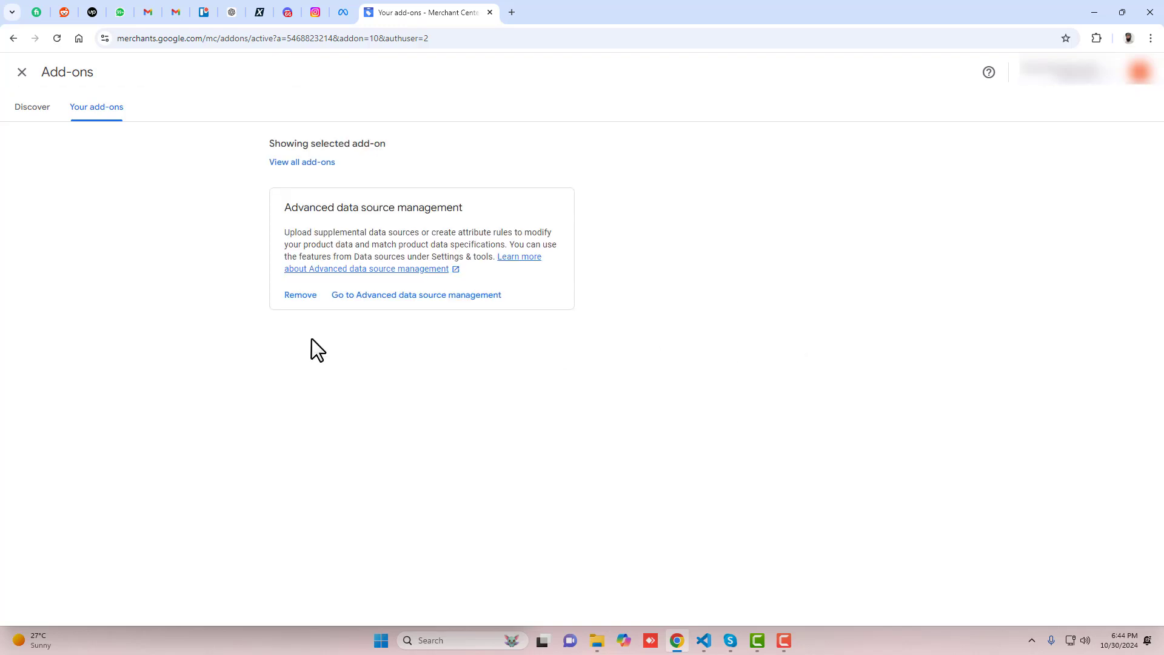
- Show the attribute rules of the Content API primary data source
click(22, 73)
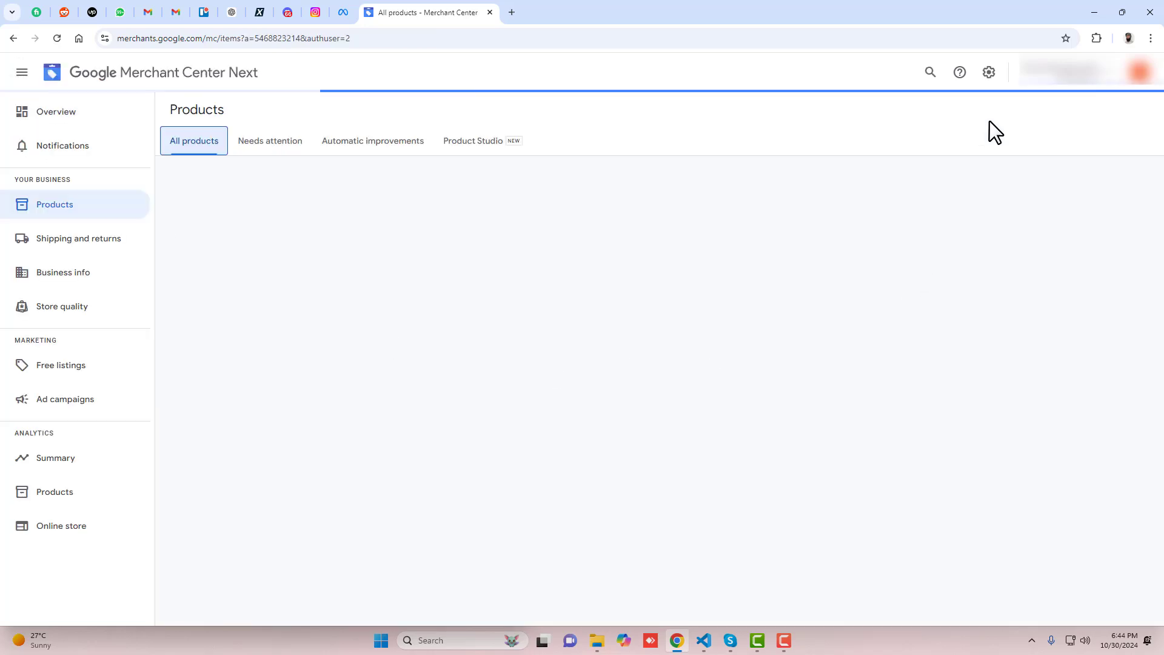
click(990, 73)
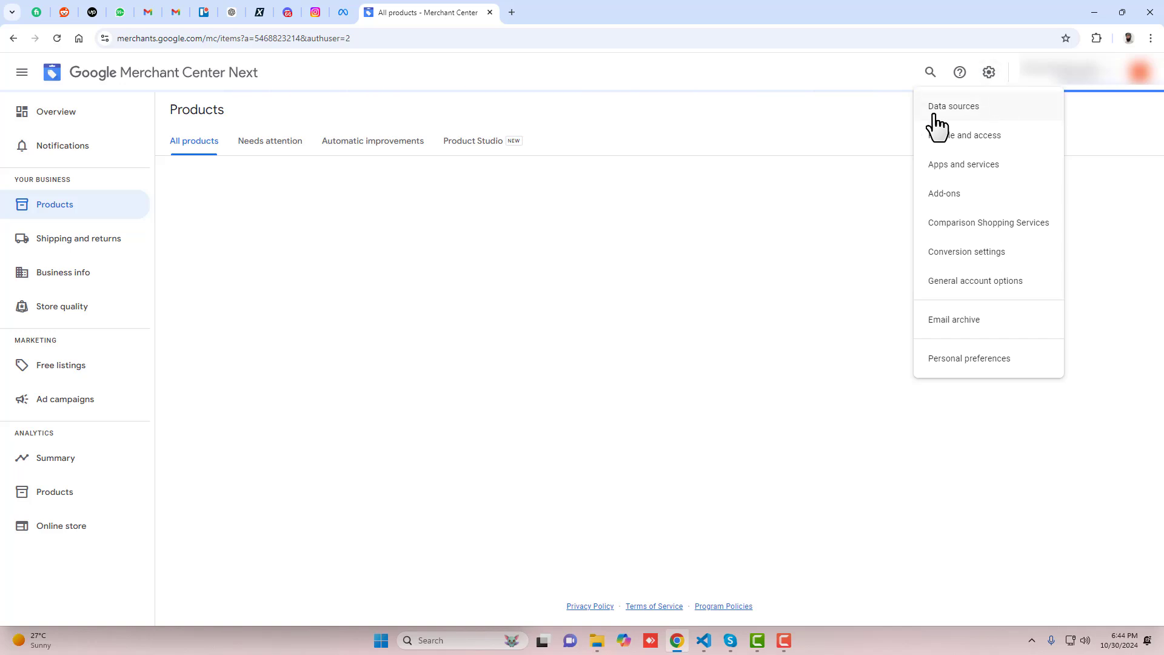
click(954, 107)
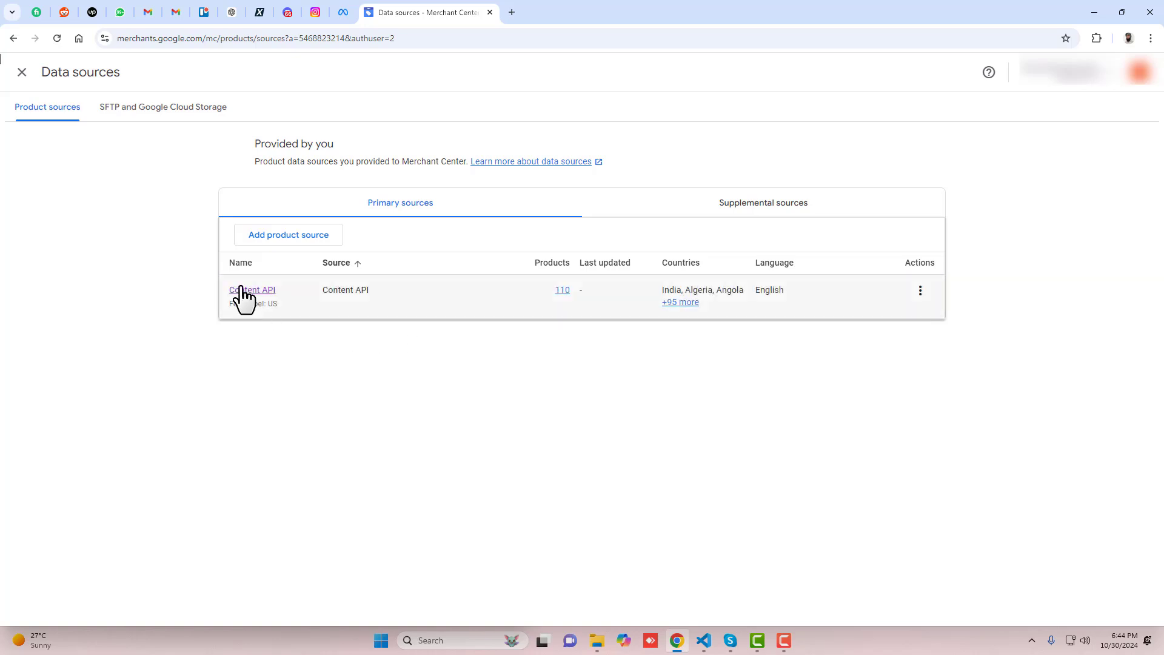
click(241, 290)
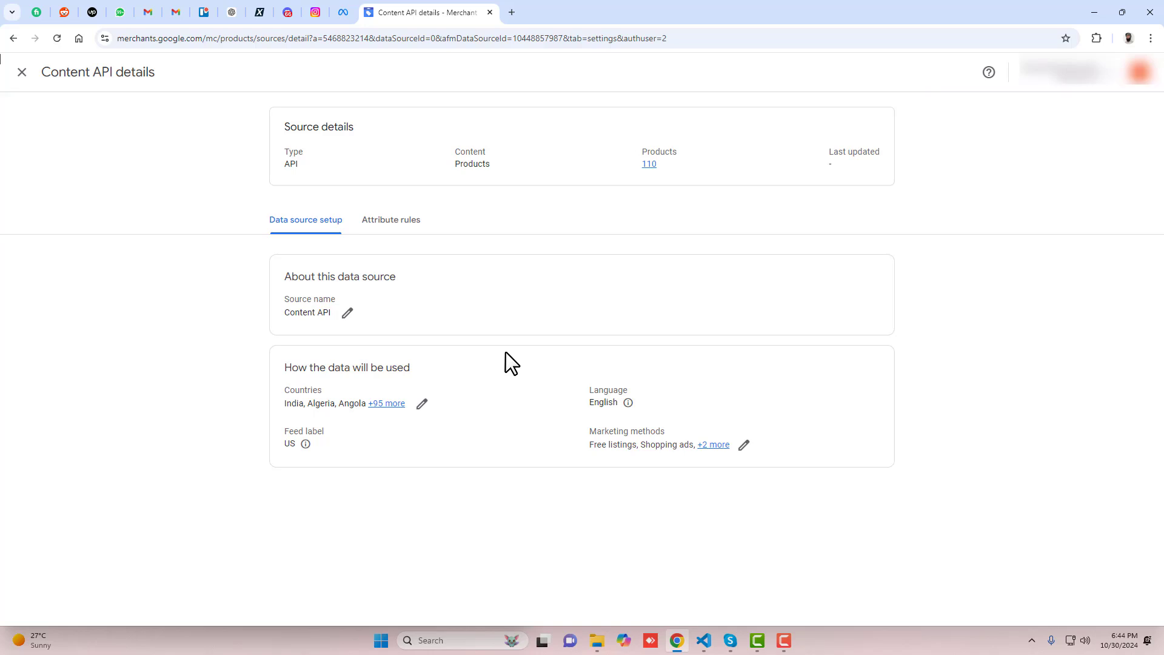
click(388, 226)
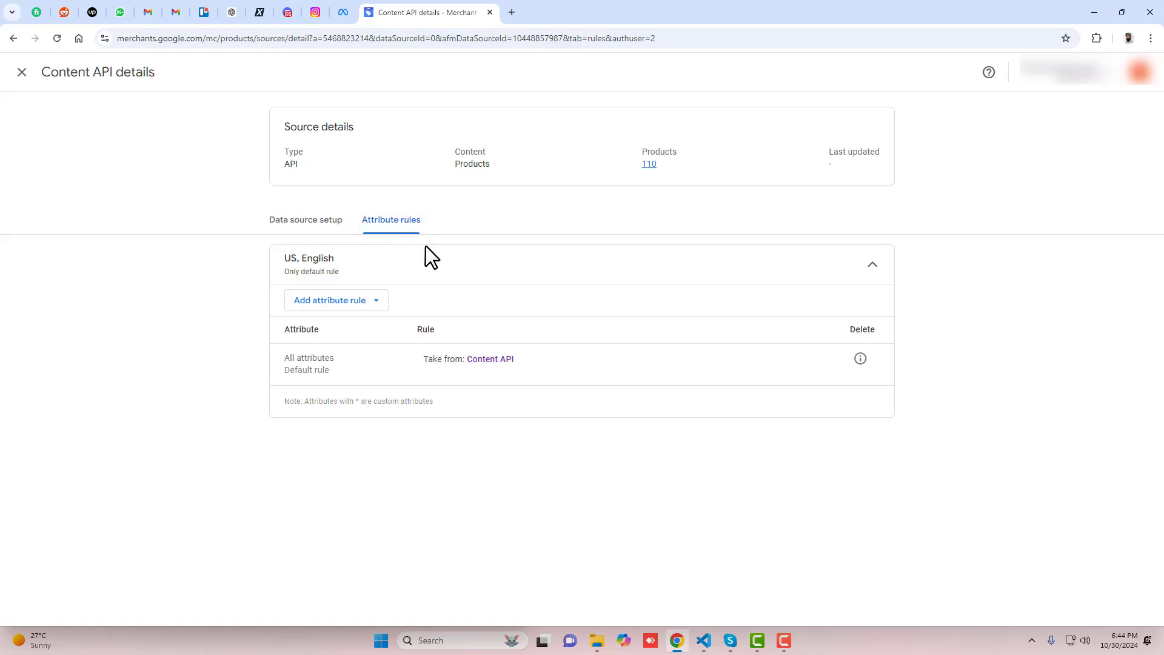
- Start a new attribute rule for the processed attribute "identifier exists"
click(328, 300)
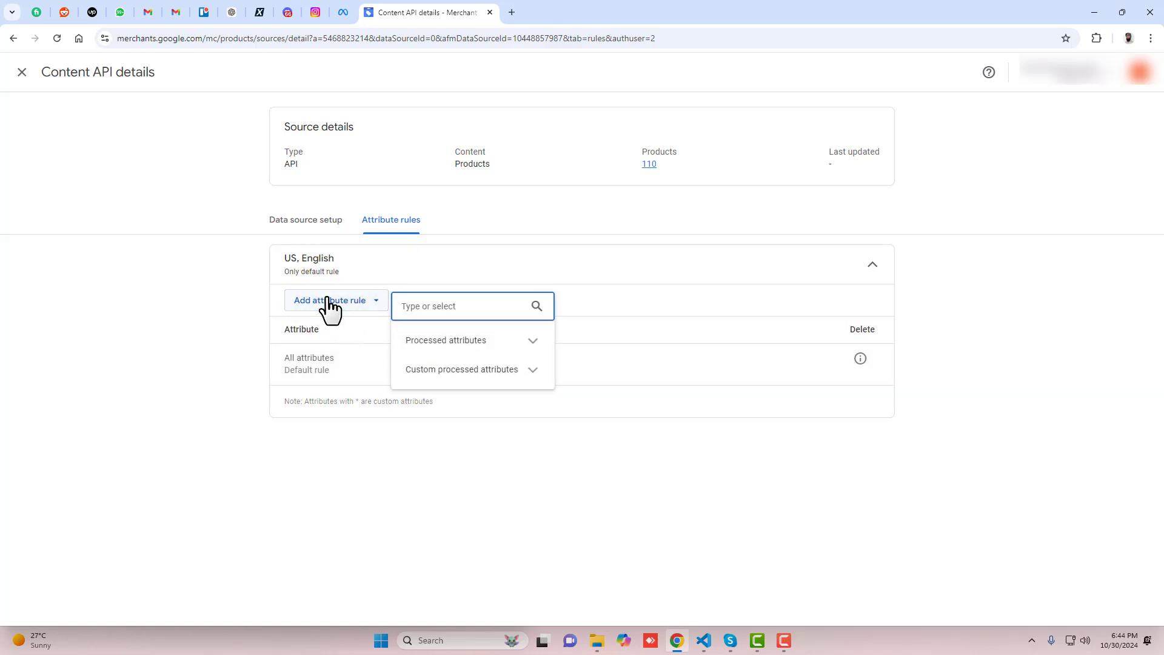
click(534, 347)
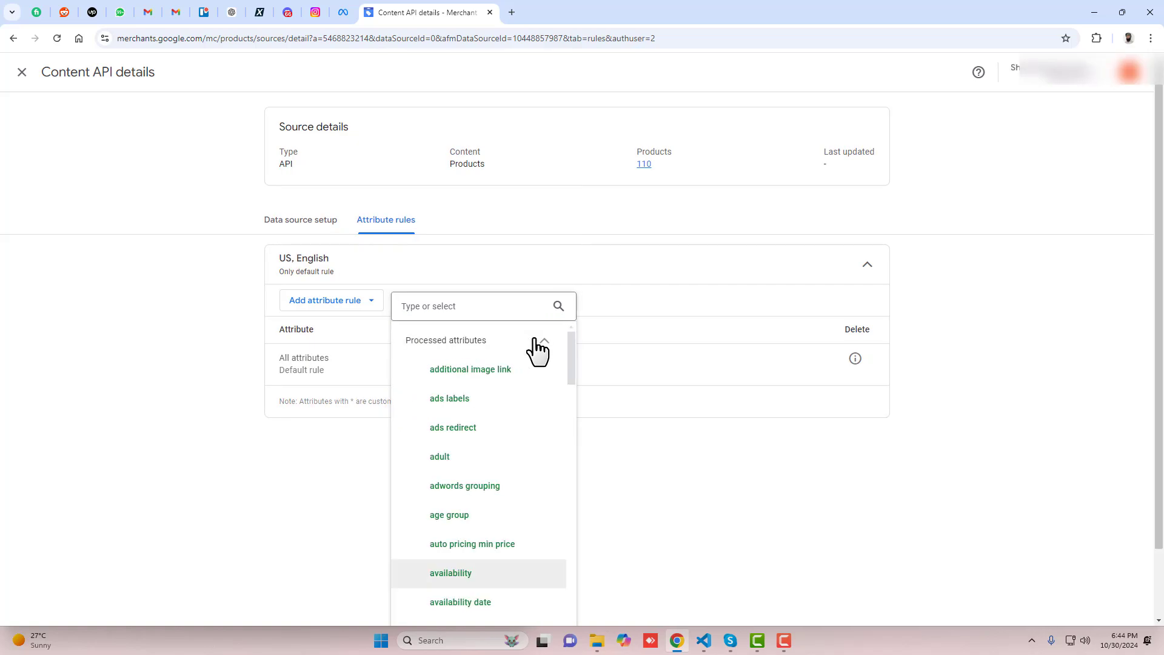
click(545, 351)
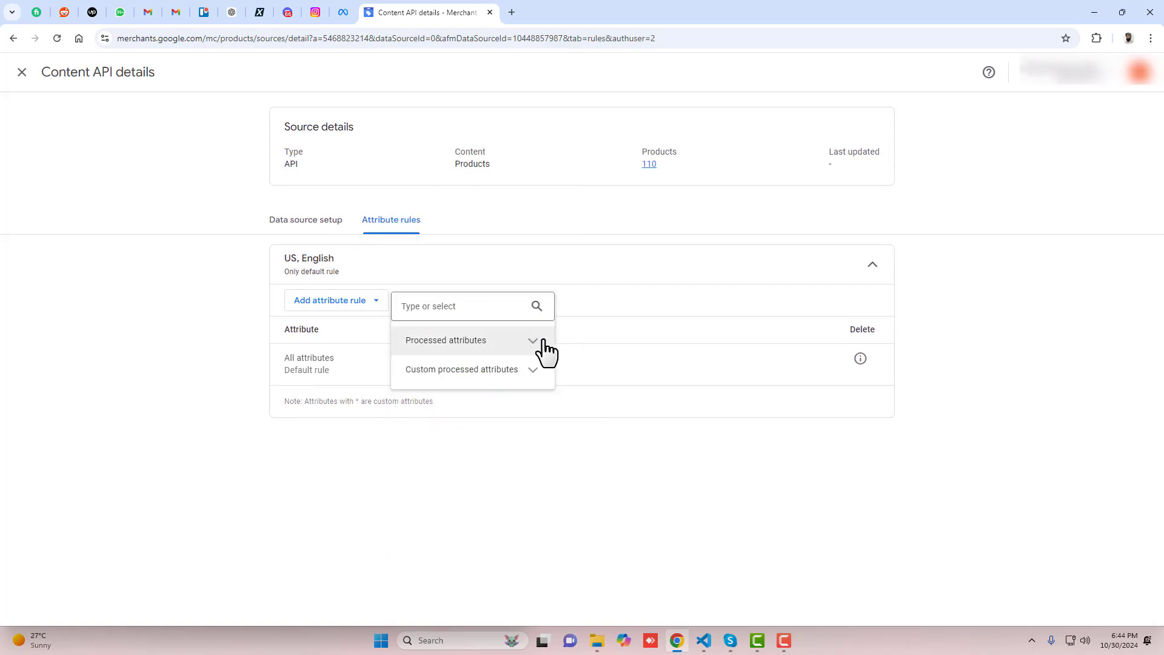
click(535, 350)
click(534, 350)
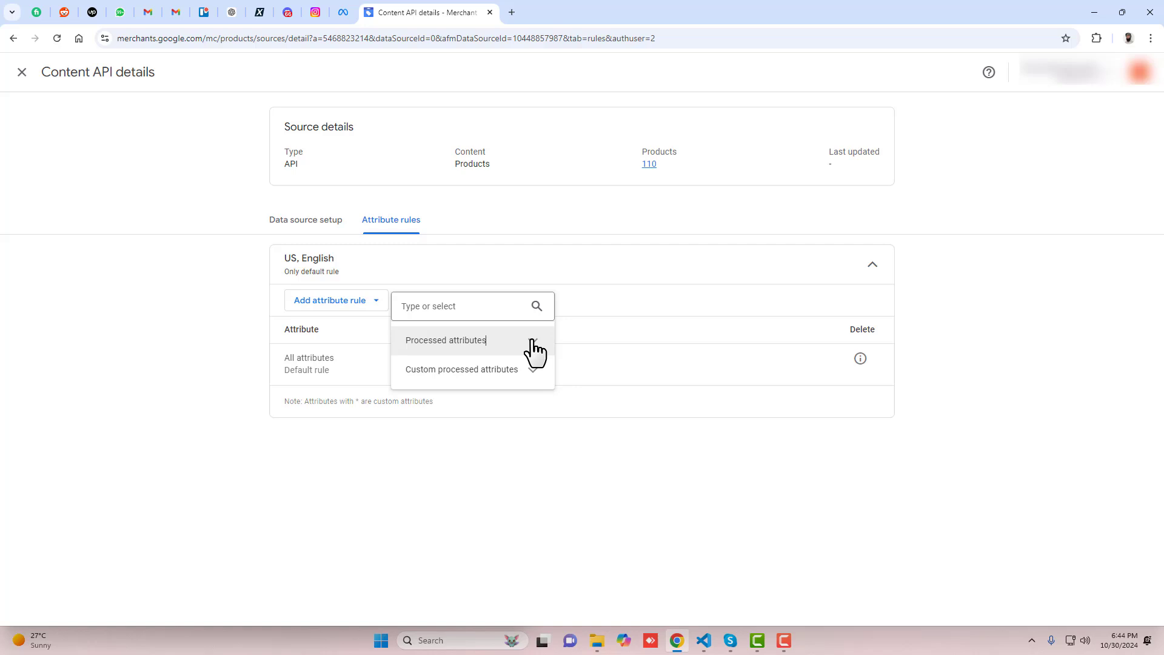
click(458, 305)
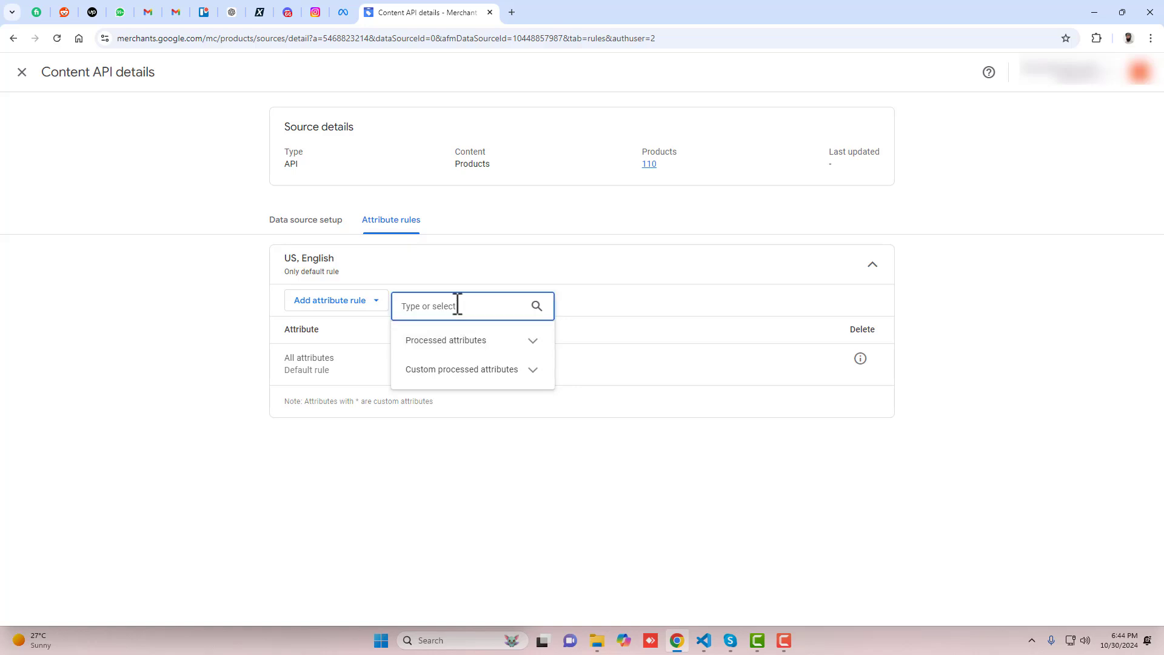
text(iden)
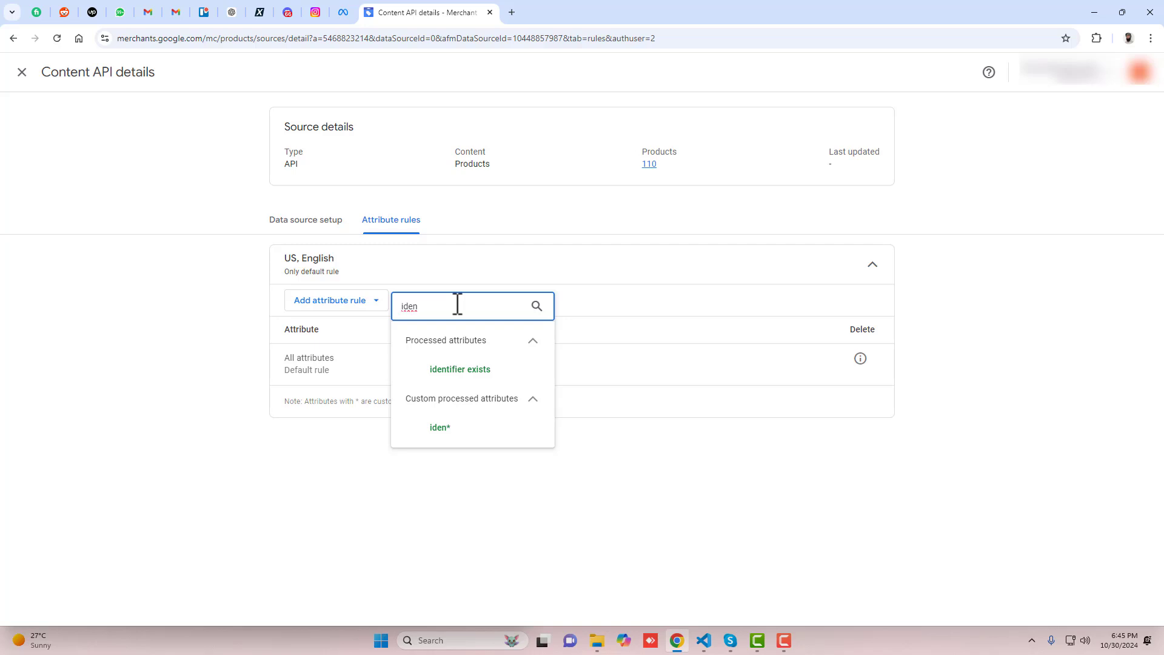
click(459, 371)
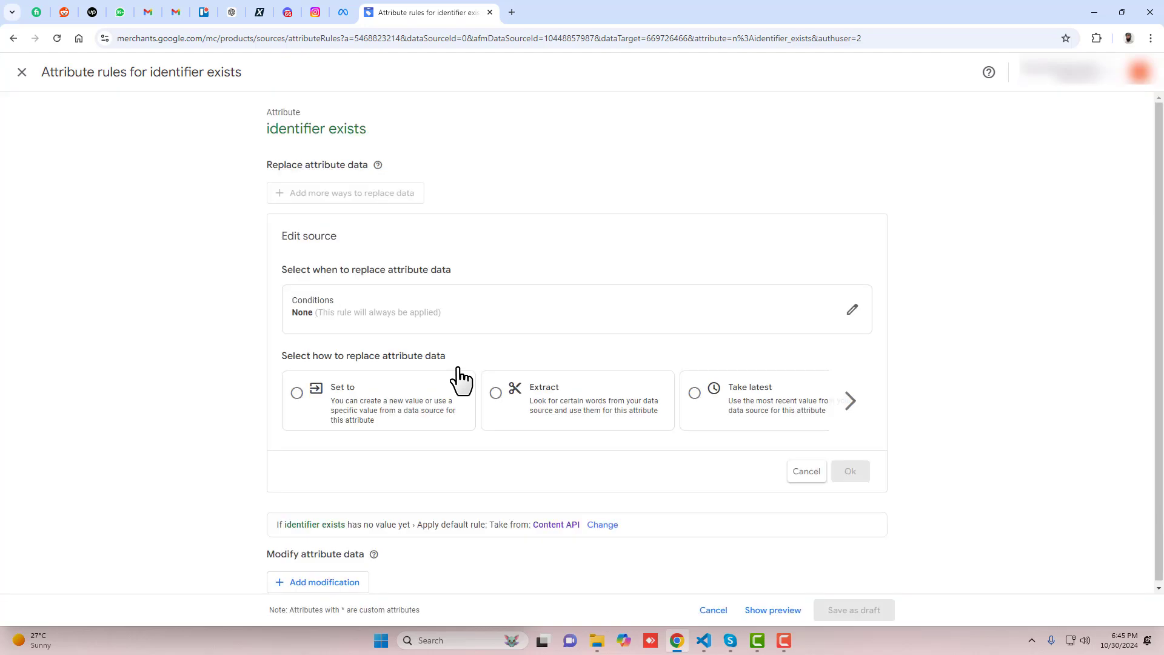
- Replace the "identifier exists" attribute data using Set to with the value No, and save the rule as a draft
click(298, 393)
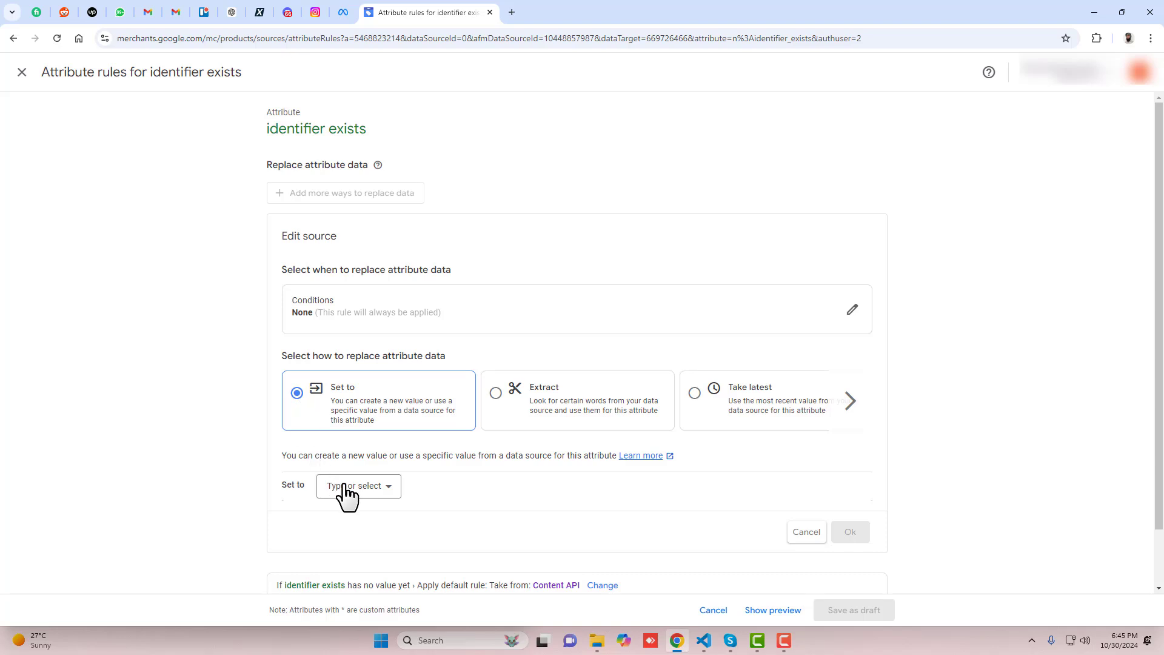
click(373, 489)
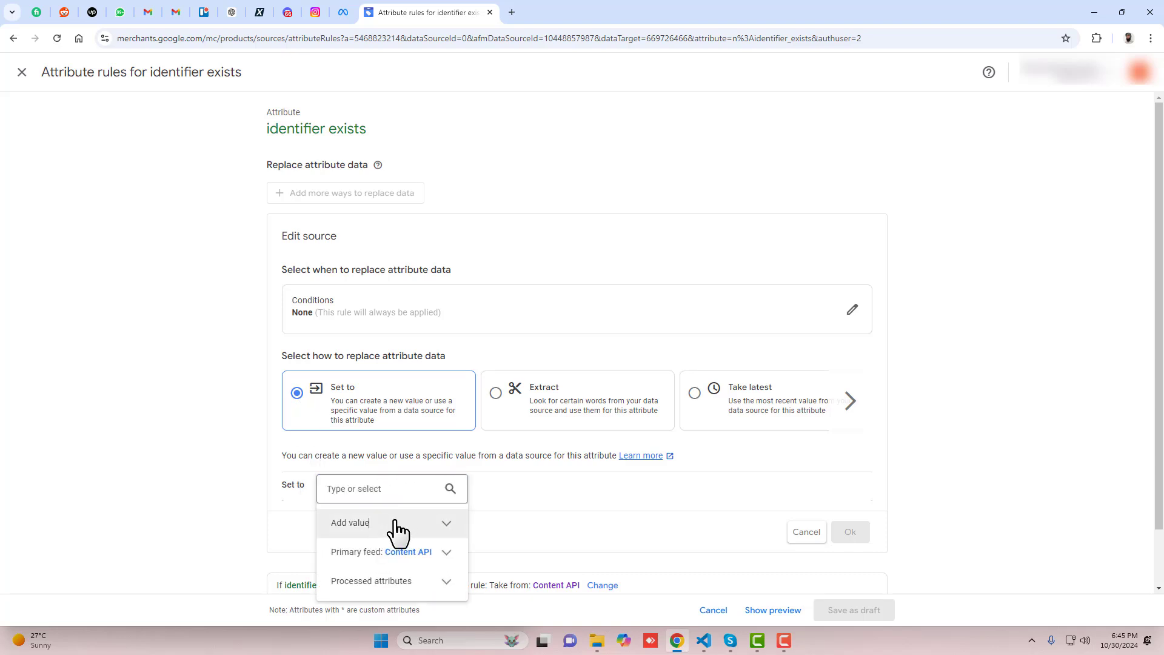
click(381, 526)
click(367, 425)
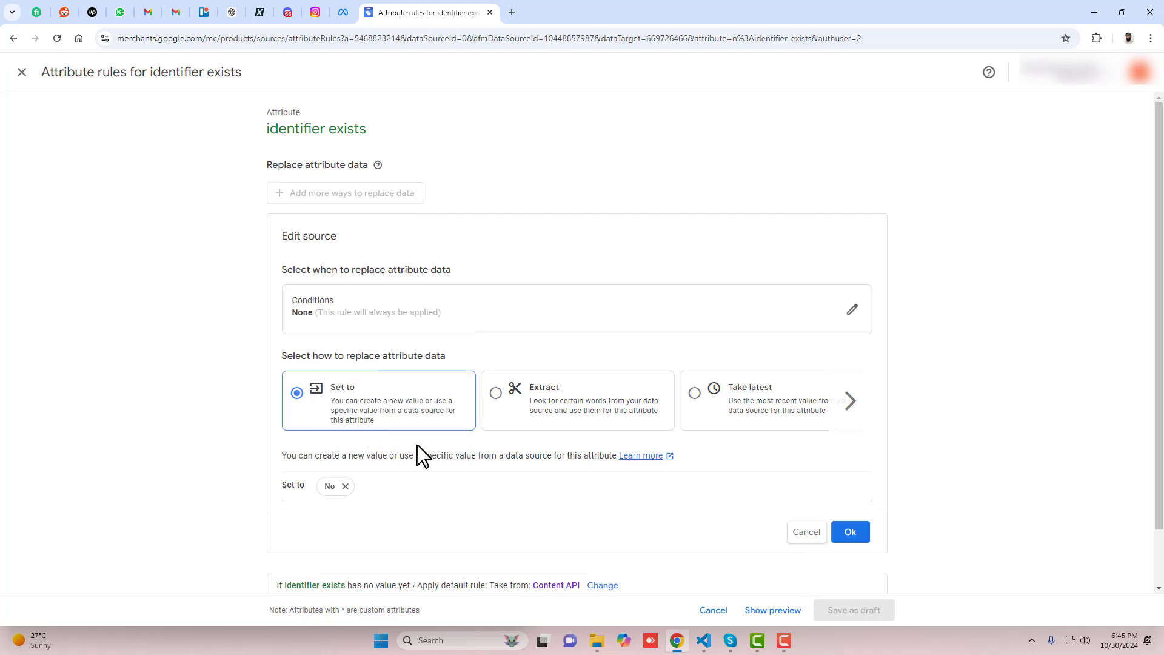
click(849, 532)
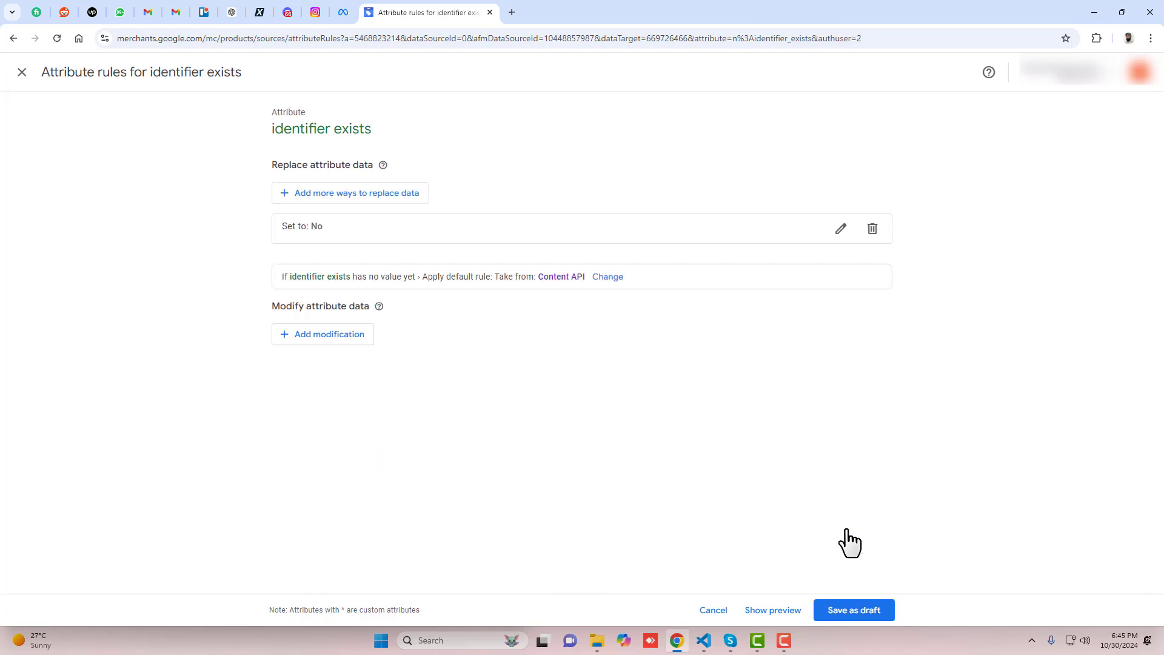
click(862, 605)
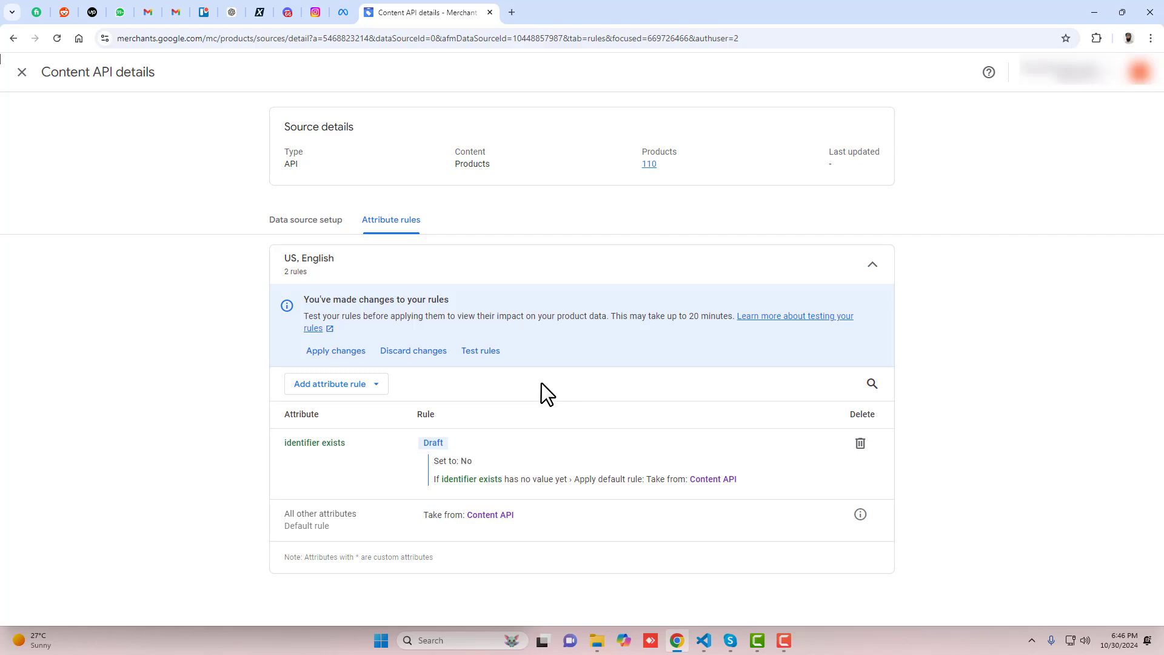
- Apply the drafted attribute rule changes to the Content API source and return to the products page
click(336, 353)
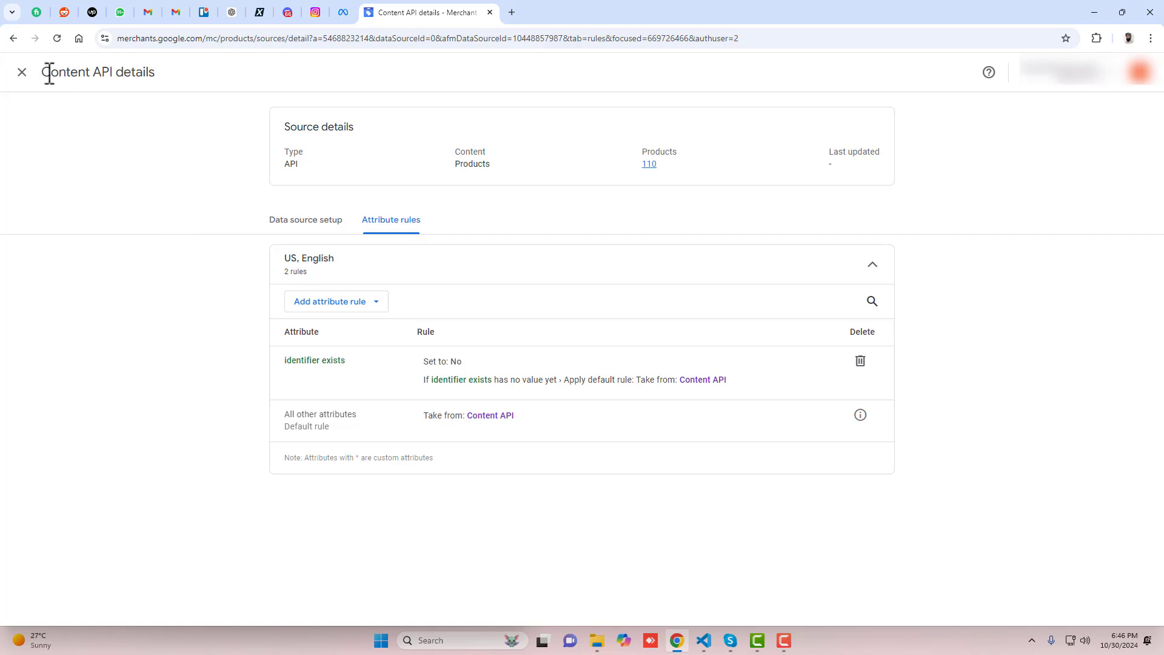
click(22, 72)
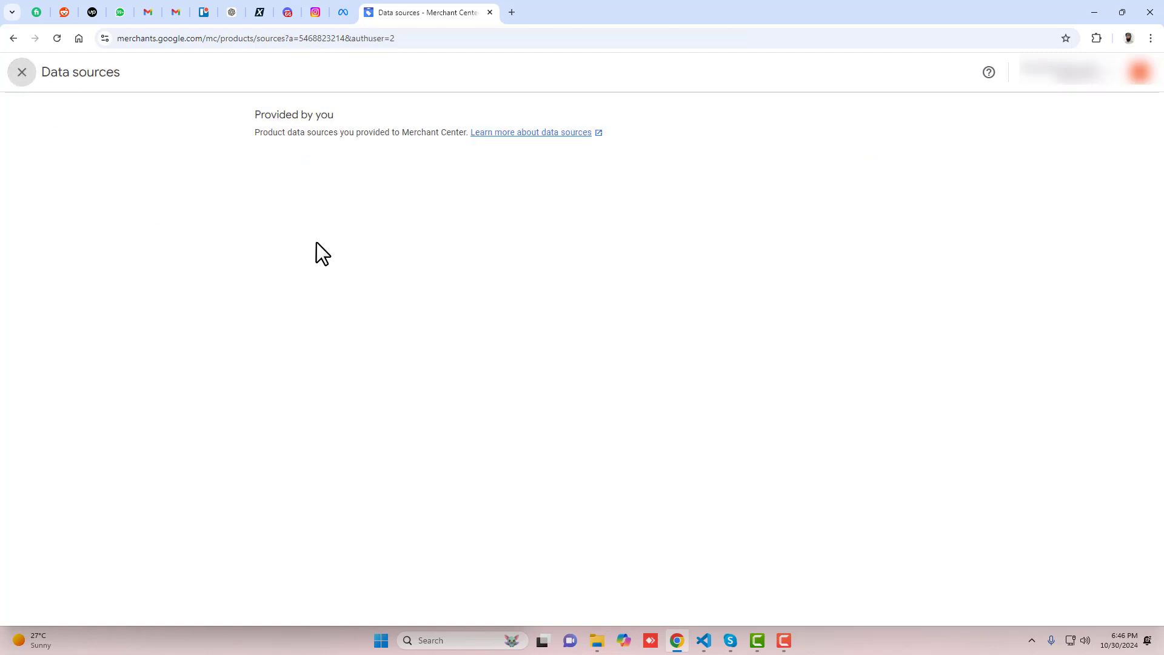
click(22, 72)
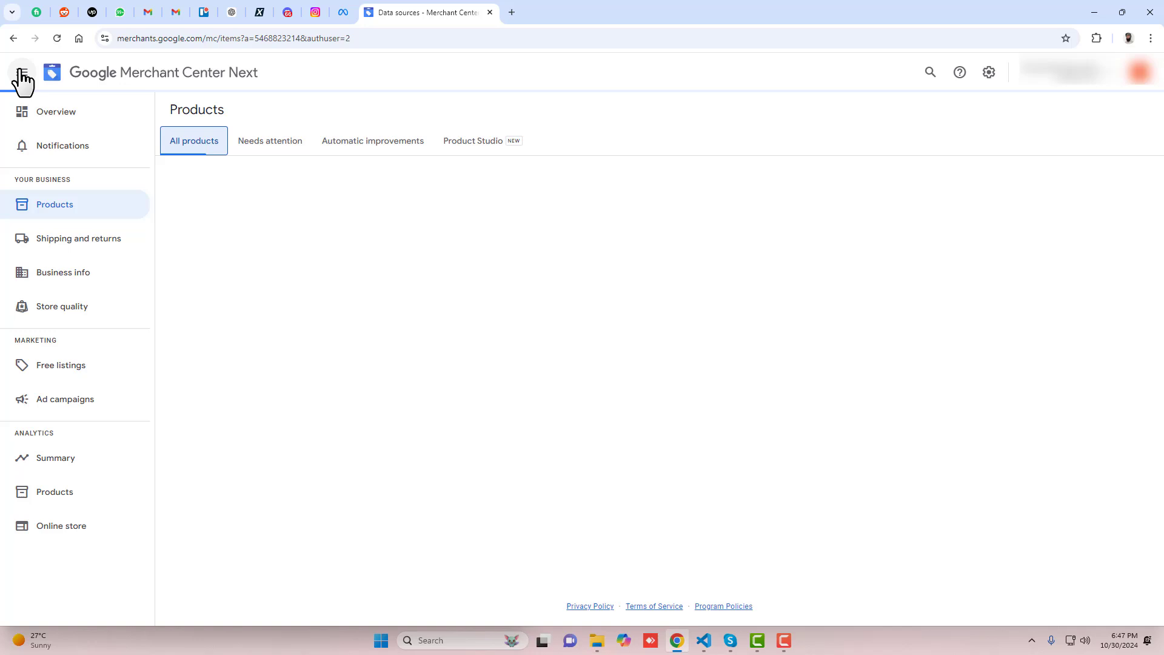
- Check the issues needing attention for the "Display Color Variants as Separate Products - Shopify Ella Theme" product
click(264, 145)
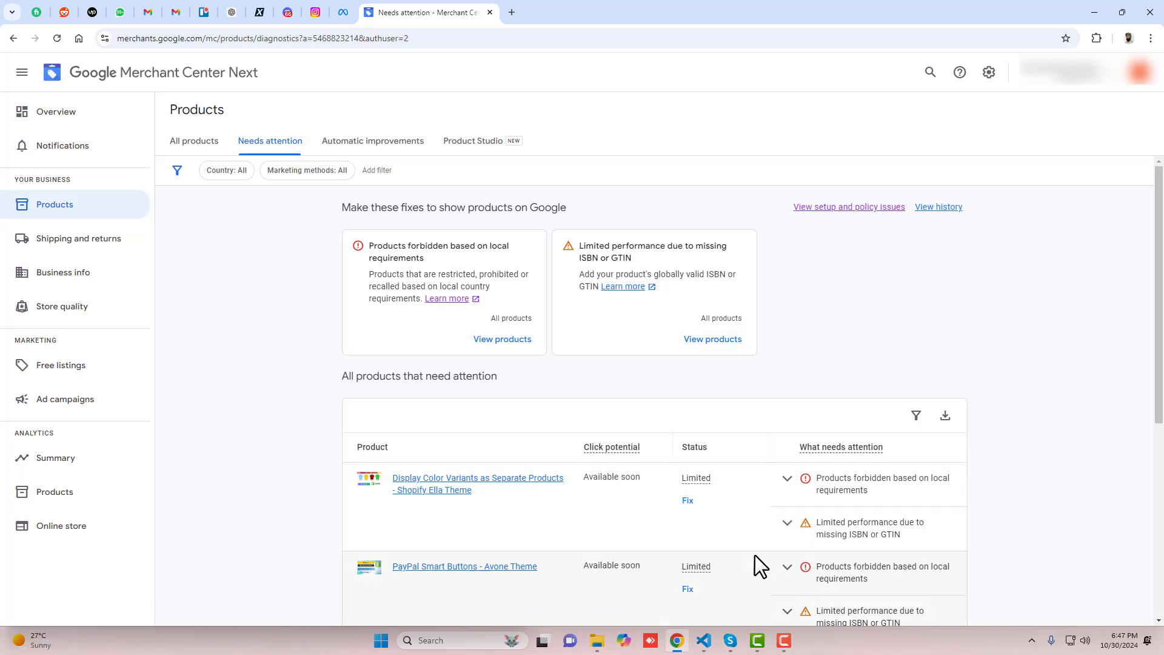
click(689, 501)
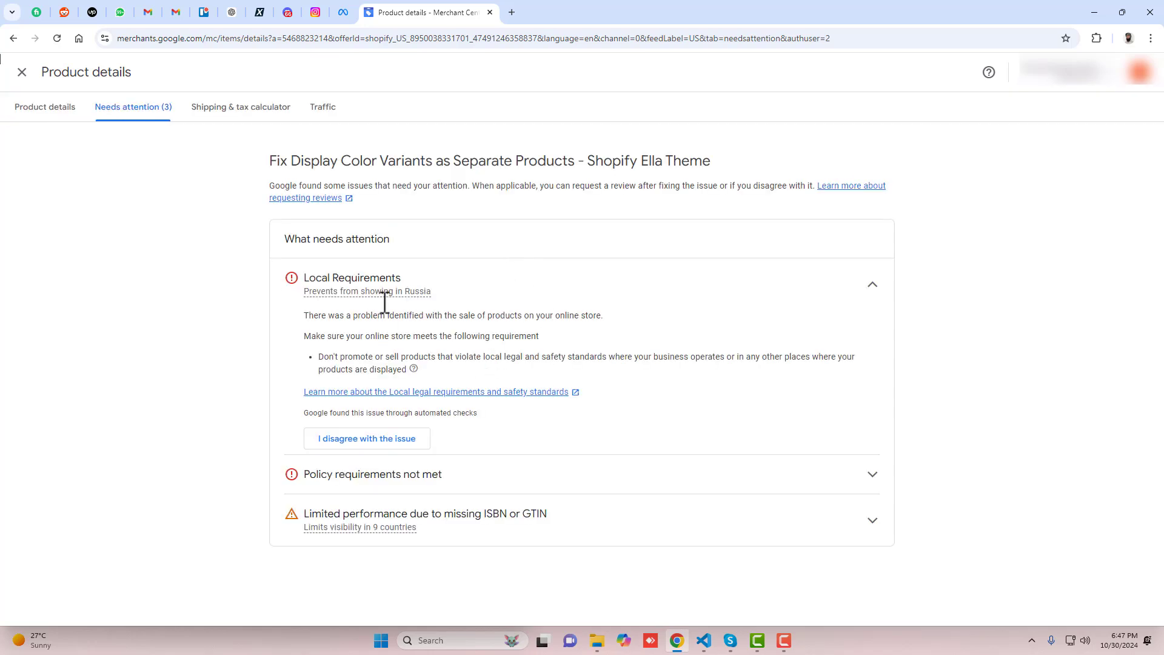
- Check the product's "Policy requirements not met" issue by viewing all setup and policy issues, and close that overview
click(530, 285)
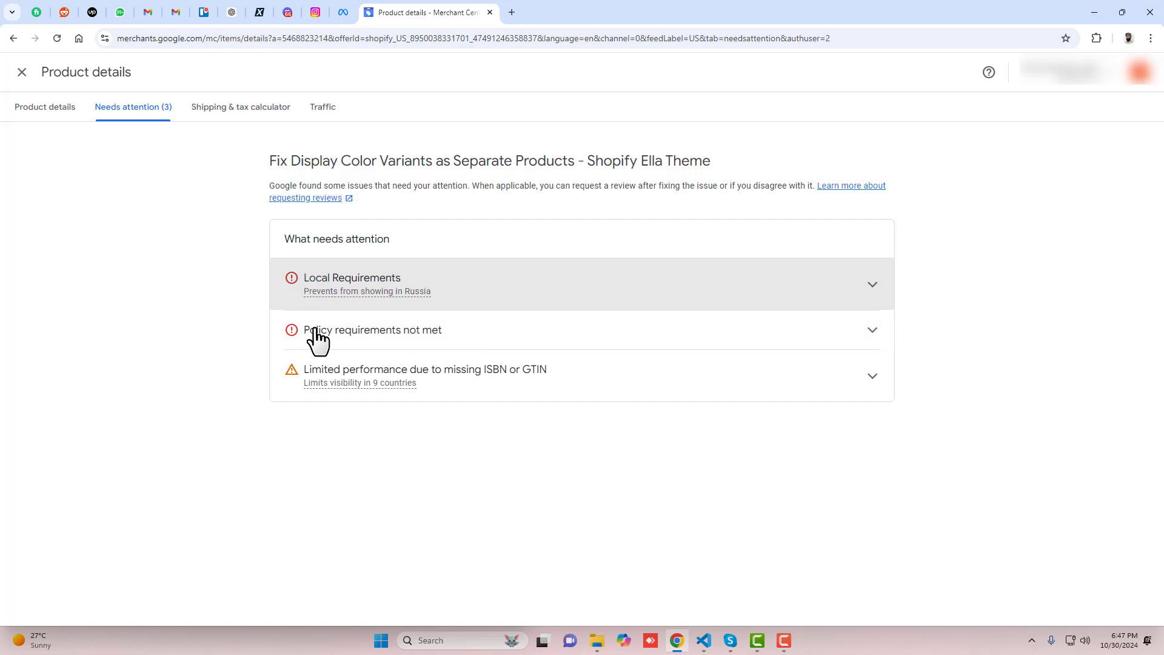
click(479, 332)
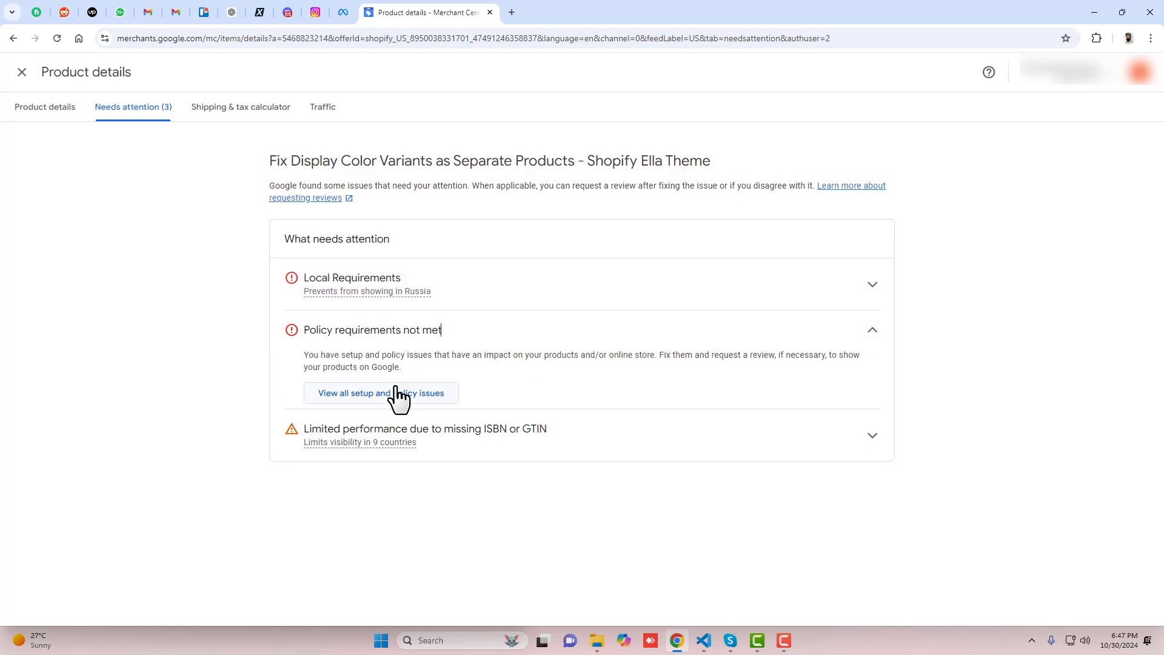
click(343, 393)
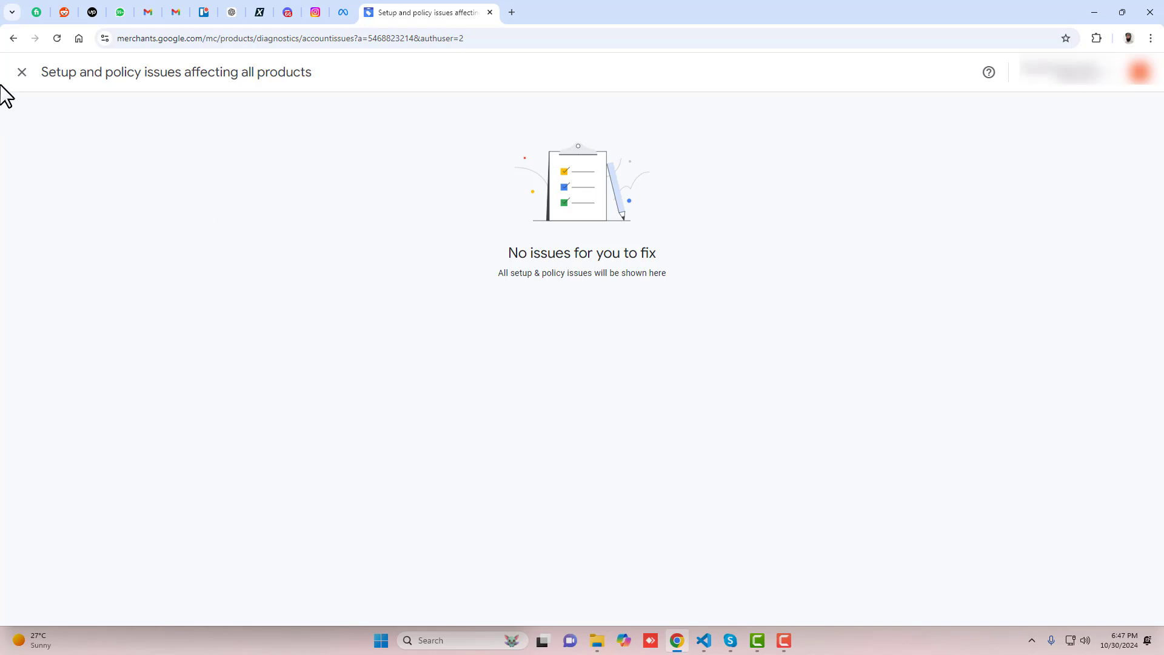
click(20, 73)
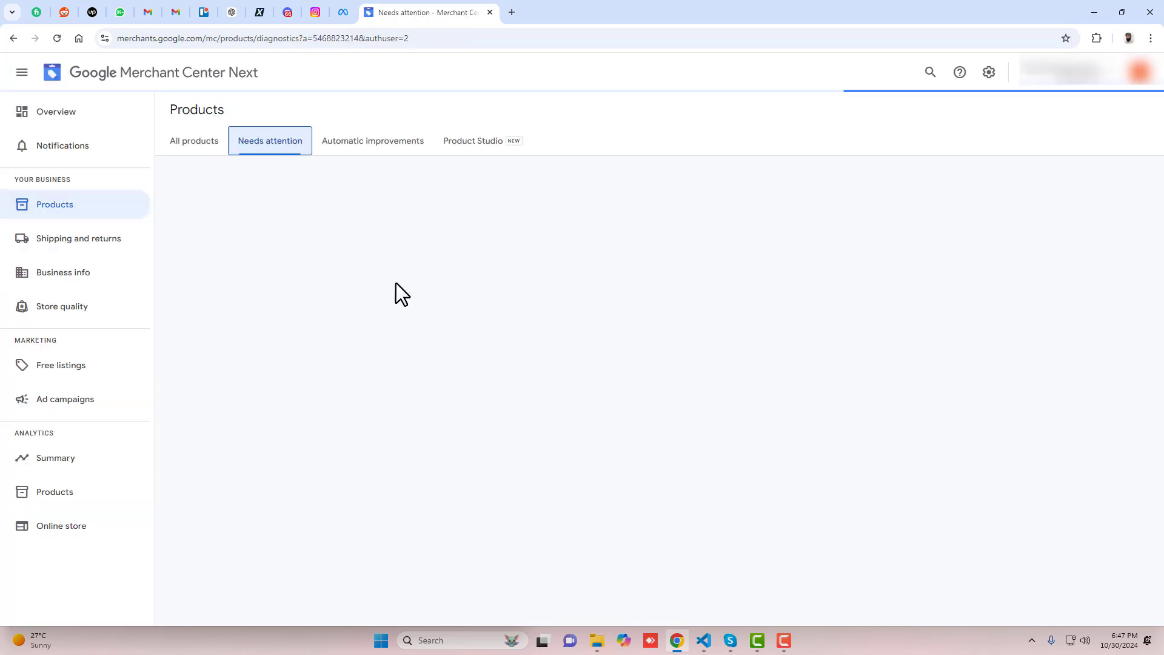
- Return to the product's issues needing attention and expand "Limited performance due to missing ISBN or GTIN" to read its details
click(11, 39)
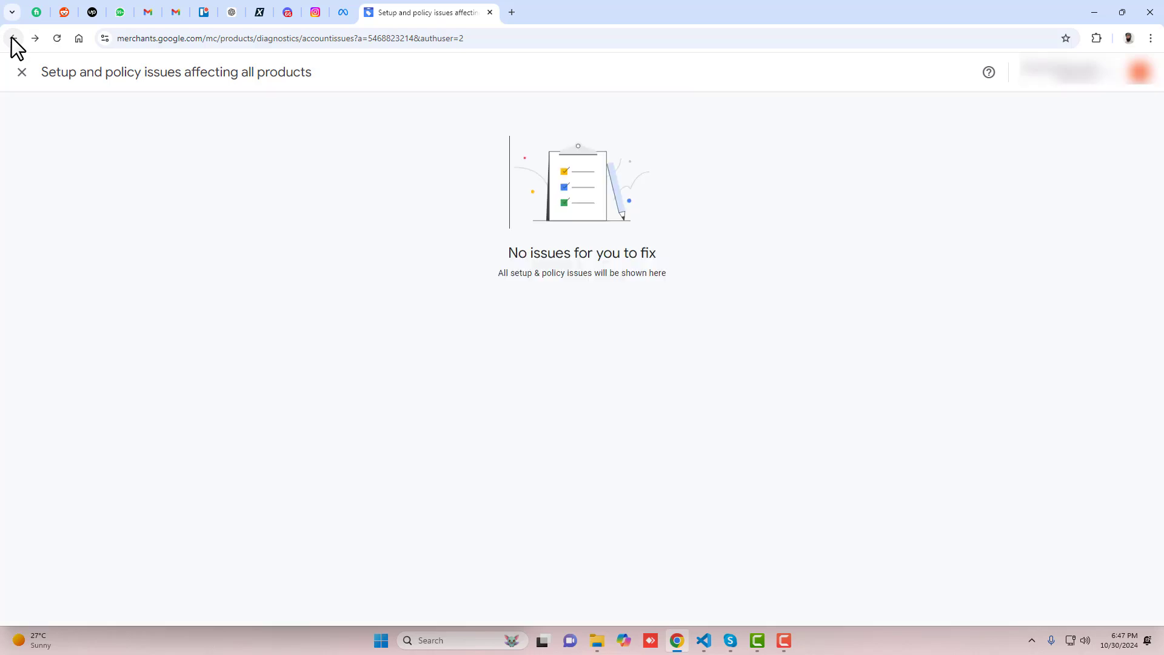
click(12, 38)
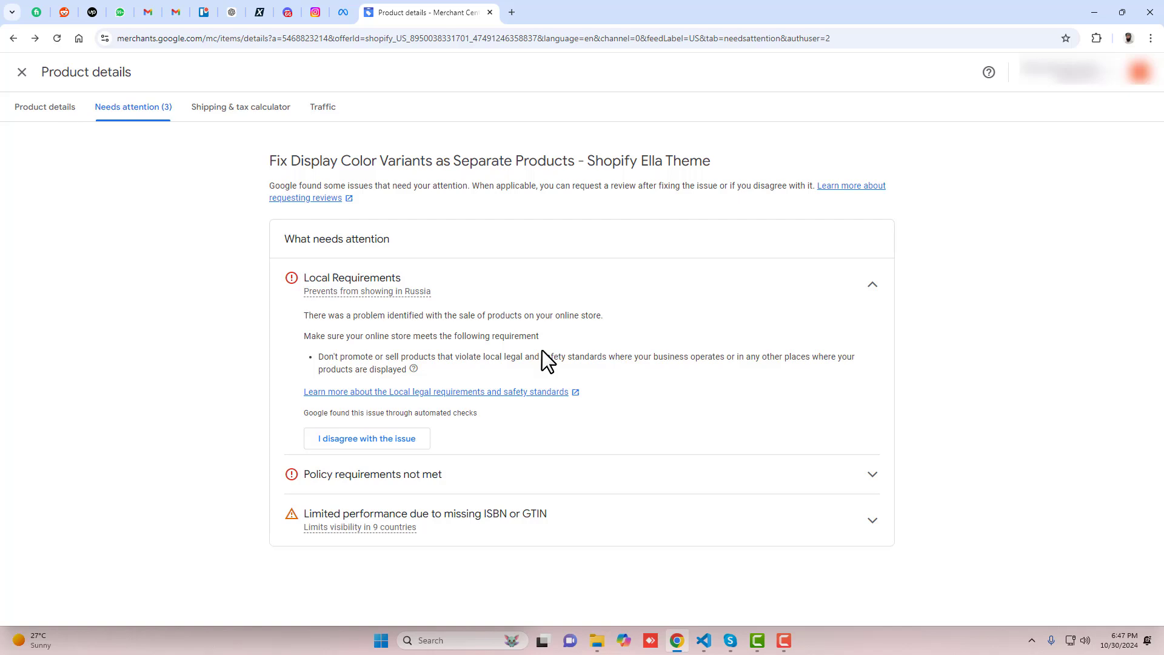
click(627, 530)
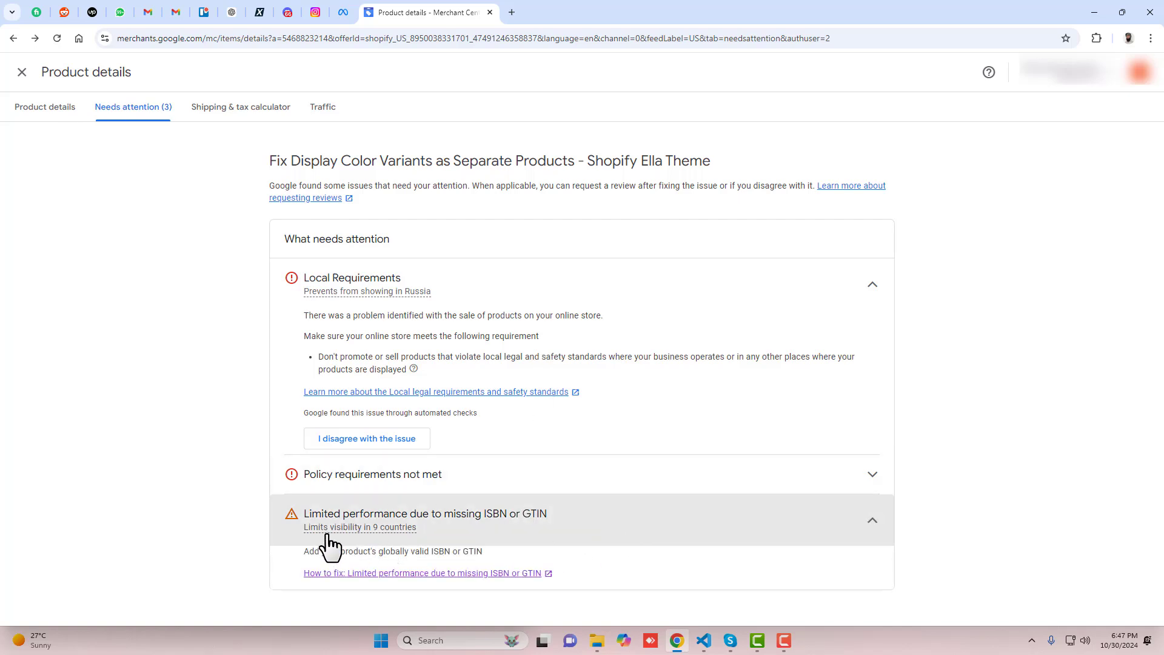